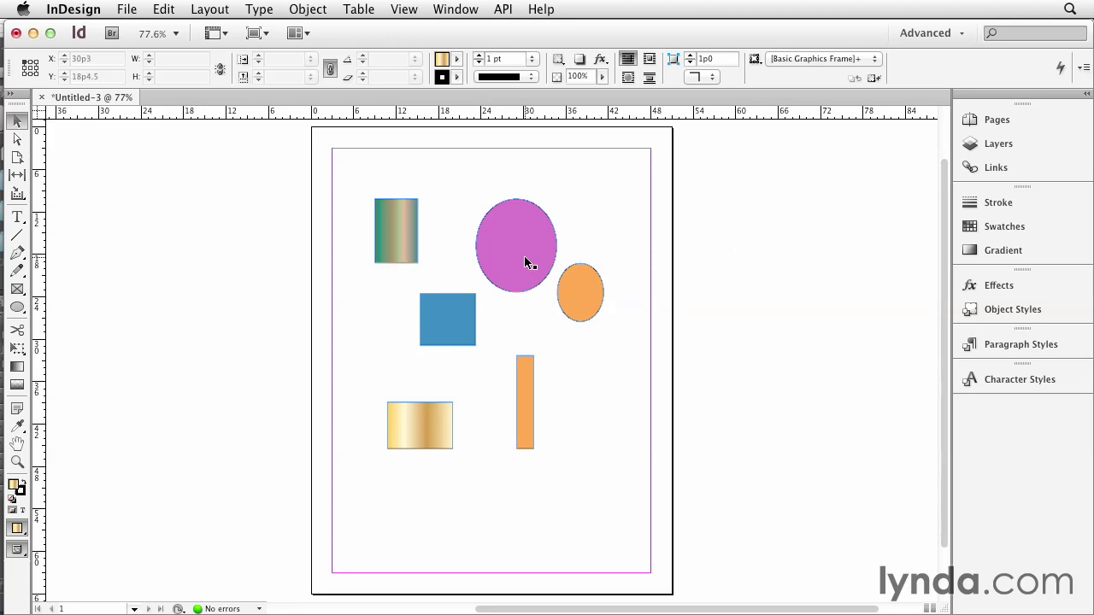
Step: Drag the pink ellipse down below the gold gradient rectangle, to about X 10p9, Y 47p4.5
mouse_move(515, 244)
left_mouse_down()
mouse_move(513, 225)
mouse_move(516, 245)
mouse_move(489, 243)
mouse_move(531, 247)
left_mouse_up()
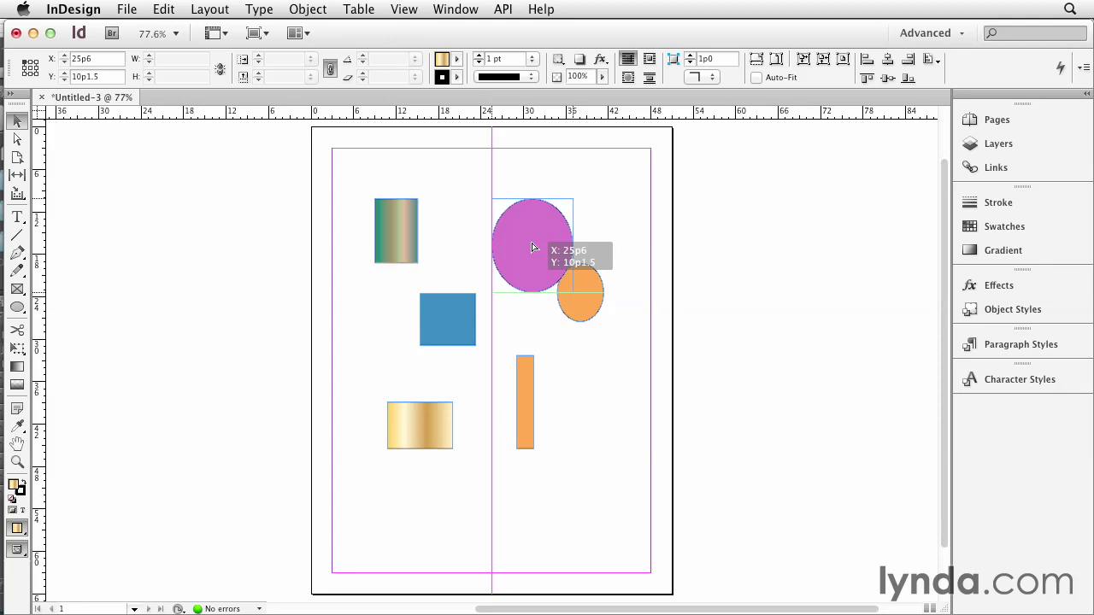
left_click_drag(532, 247, 532, 247)
left_click_drag(531, 247, 599, 365)
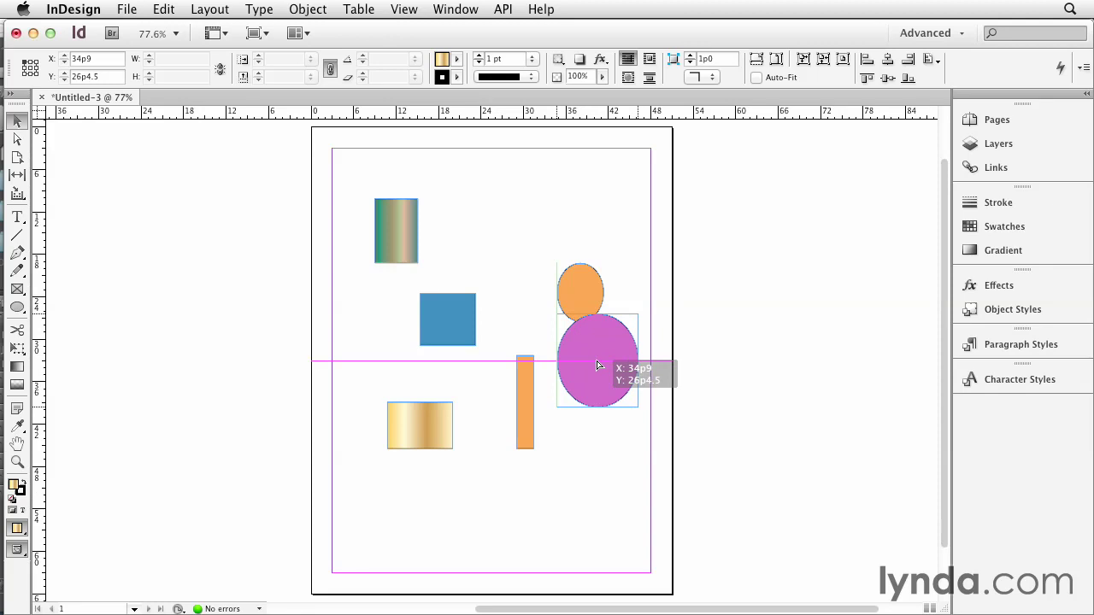
left_click_drag(599, 365, 428, 495)
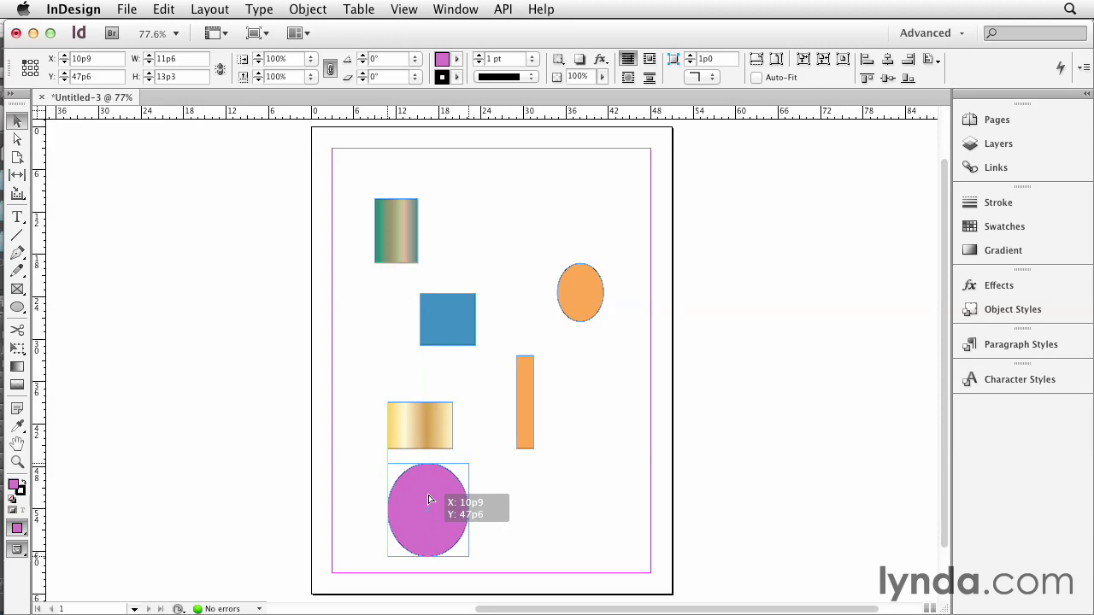
left_click_drag(429, 499, 428, 499)
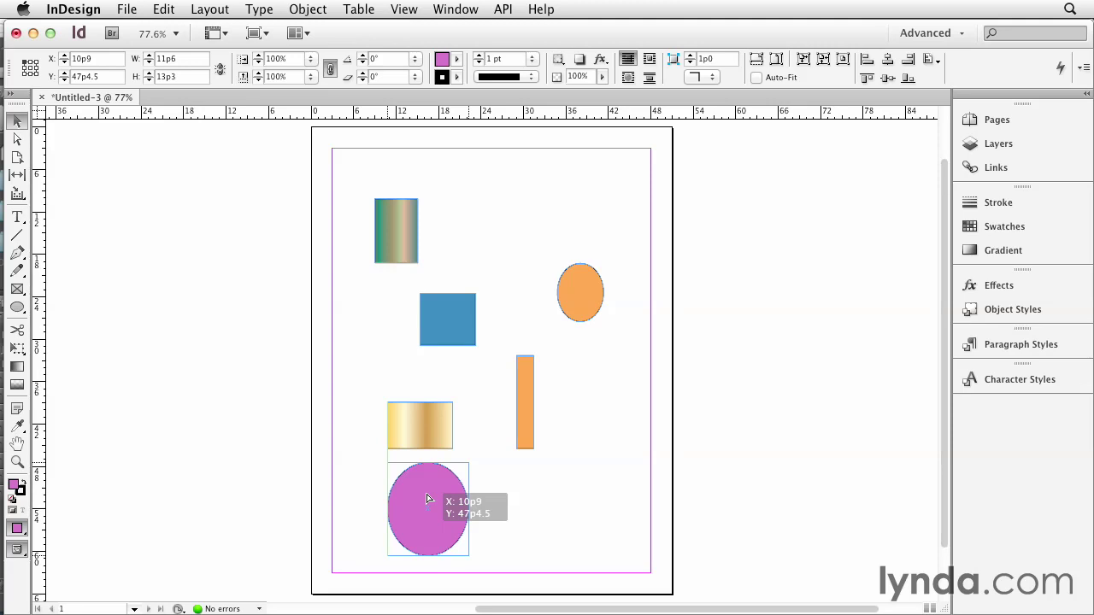
left_click_drag(428, 500, 429, 499)
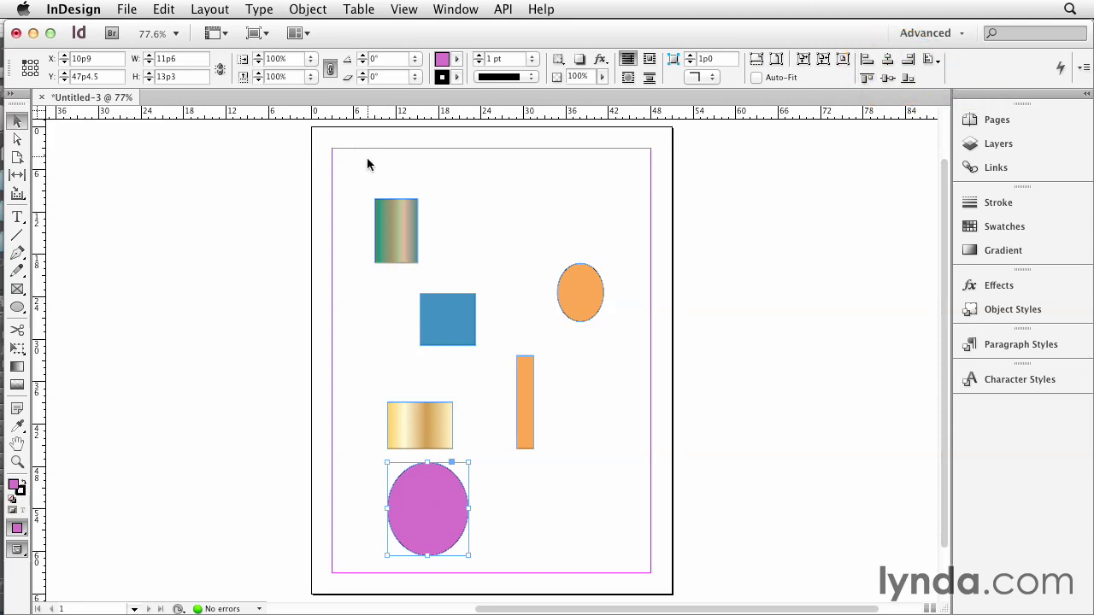
Step: Arrange the gradient rectangle, blue square and orange ellipse in a rough top row and select them
left_click_drag(371, 165, 472, 346)
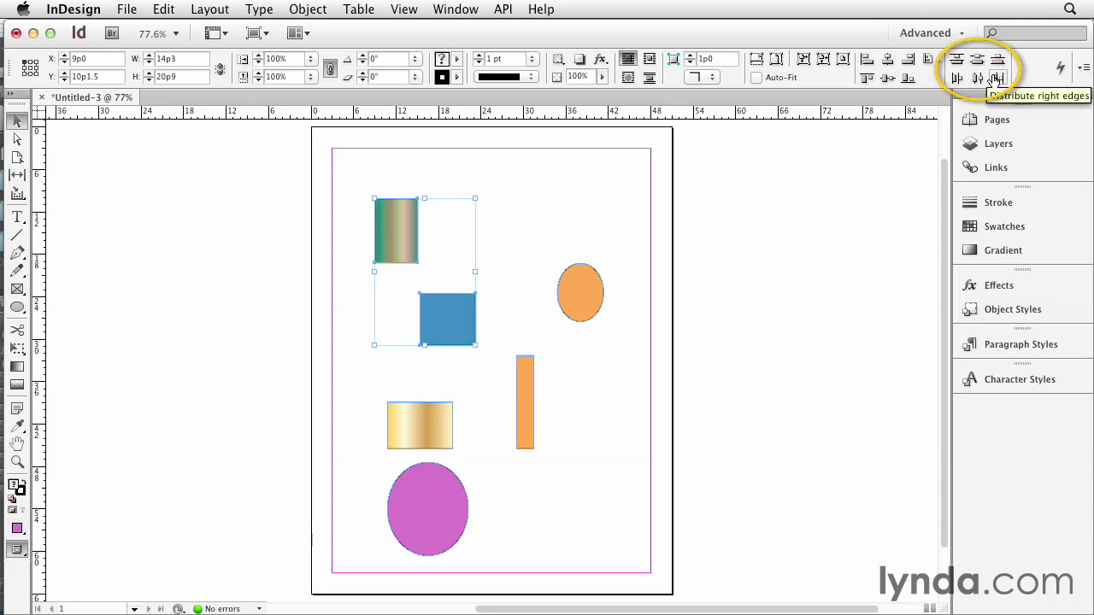
left_click(471, 310)
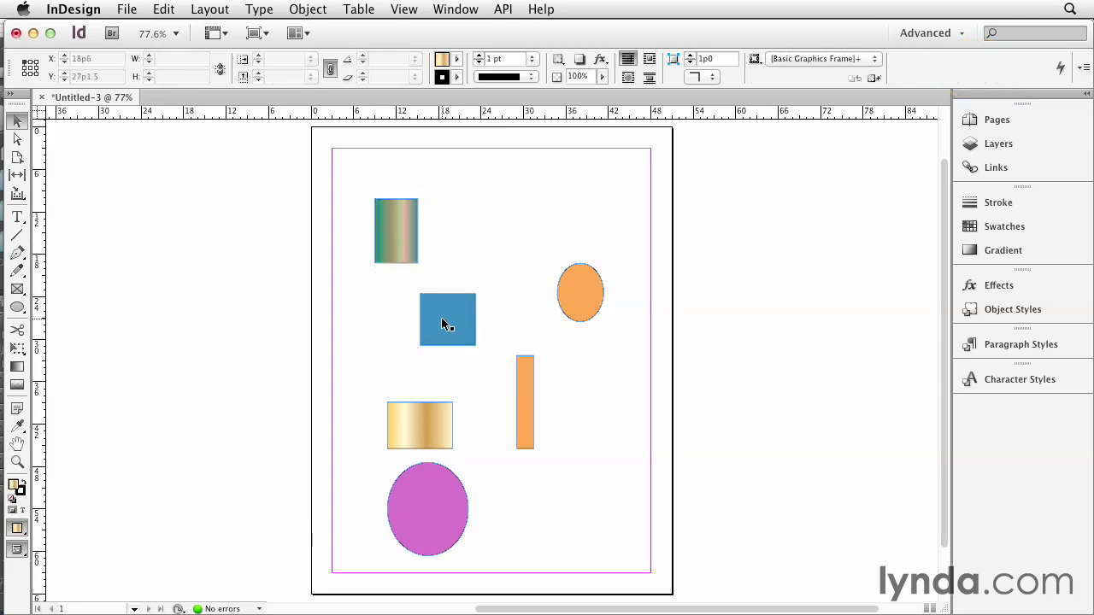
left_click_drag(447, 318, 488, 248)
left_click_drag(581, 314, 578, 240)
mouse_move(410, 221)
left_mouse_down()
mouse_move(410, 202)
mouse_move(412, 236)
left_mouse_up()
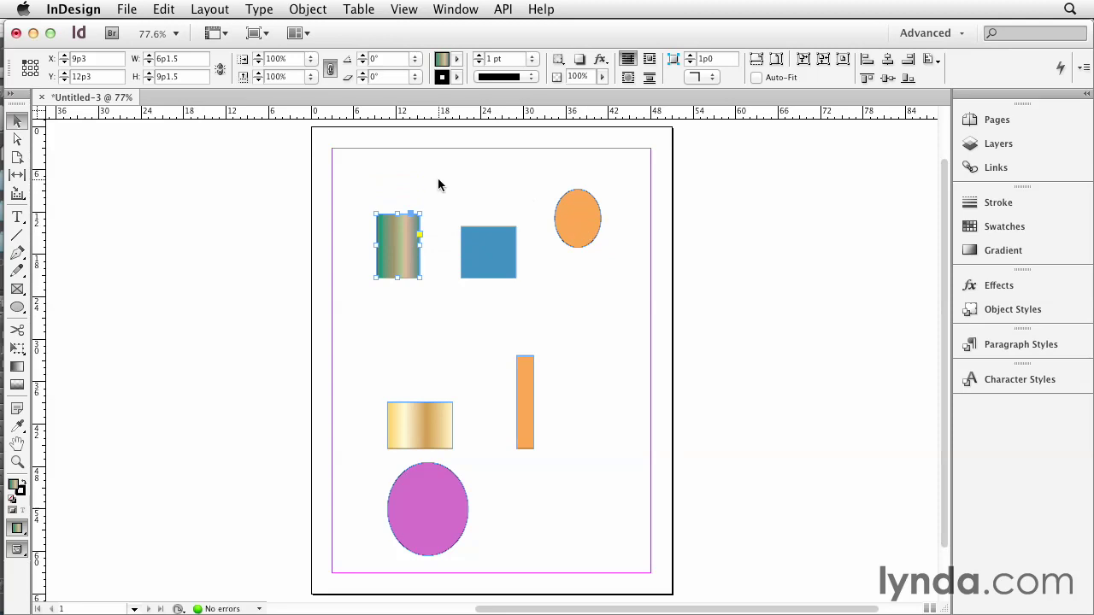
left_click_drag(359, 179, 632, 285)
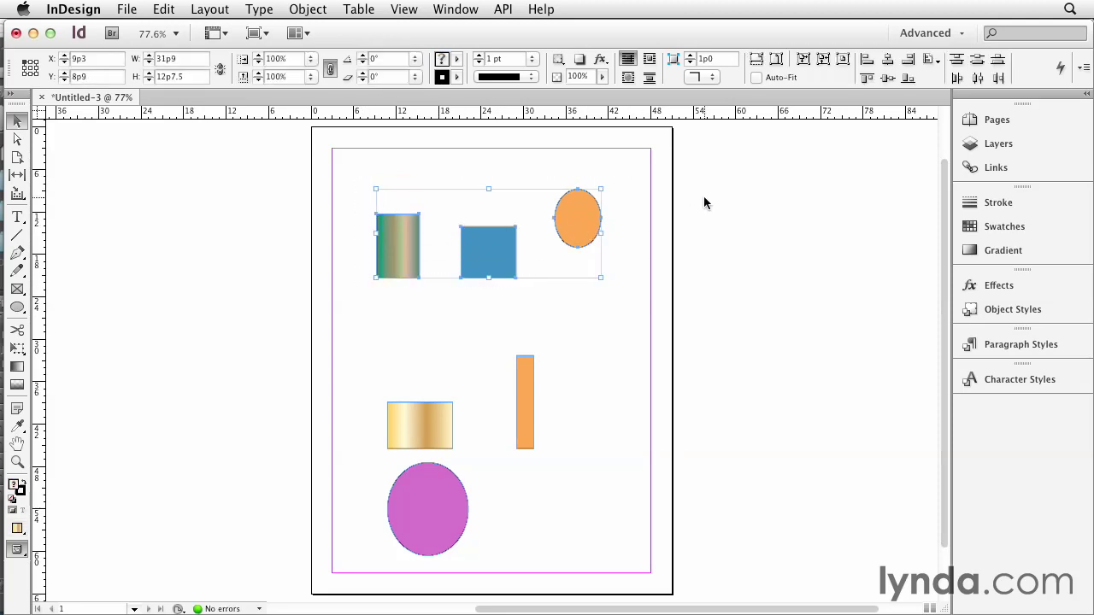
Step: Align the three shapes' top edges relative to the selection
left_click(938, 65)
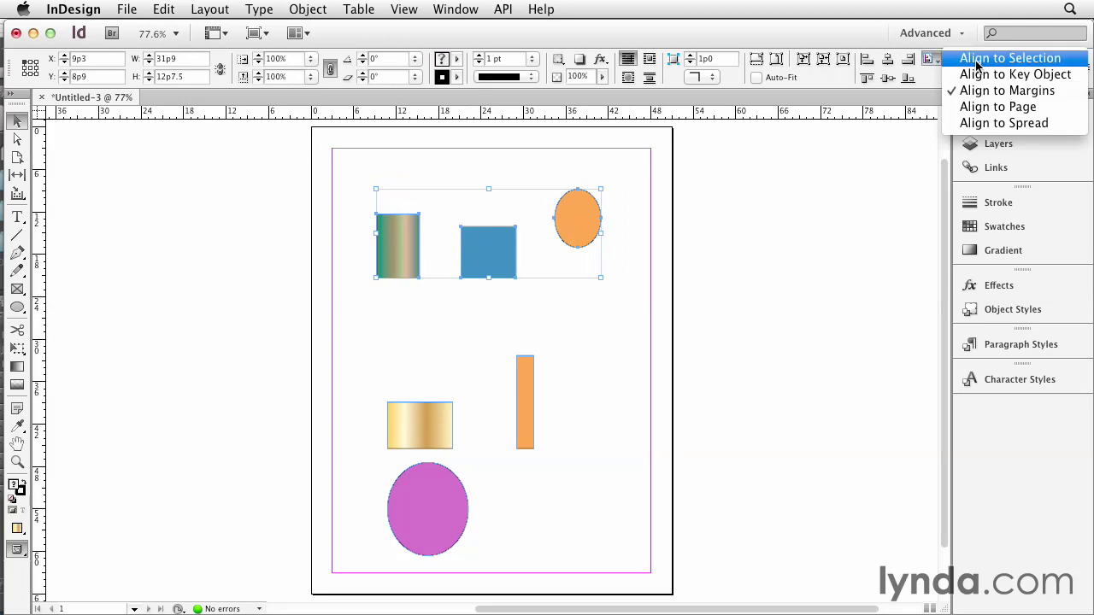
left_click(977, 59)
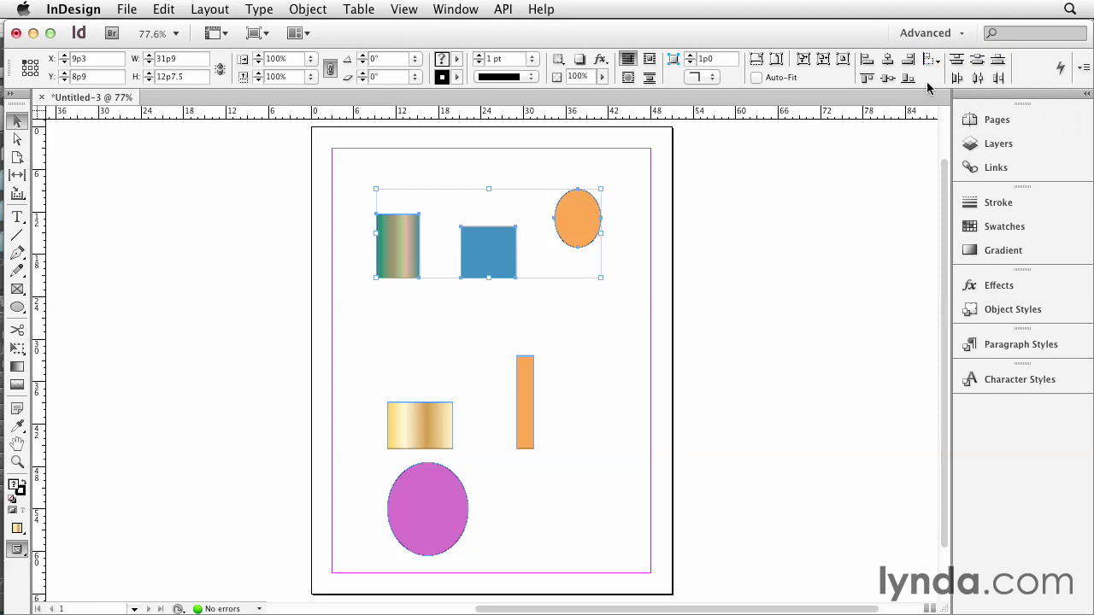
left_click(867, 80)
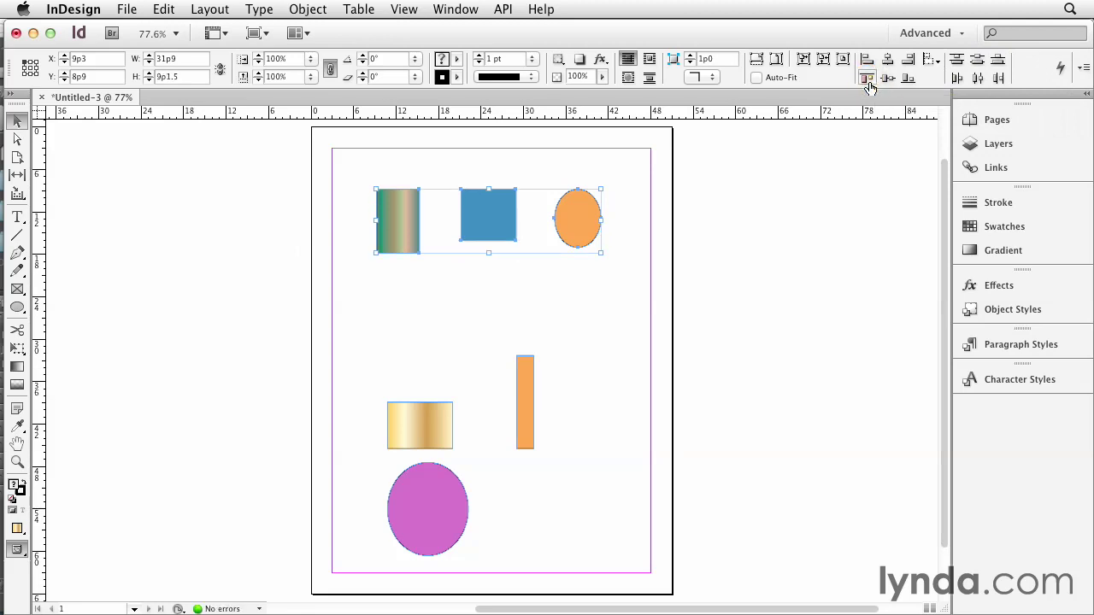
Step: Undo, then align the top edges to the blue square as key object (Y 14p0) and deselect
key("super+z")
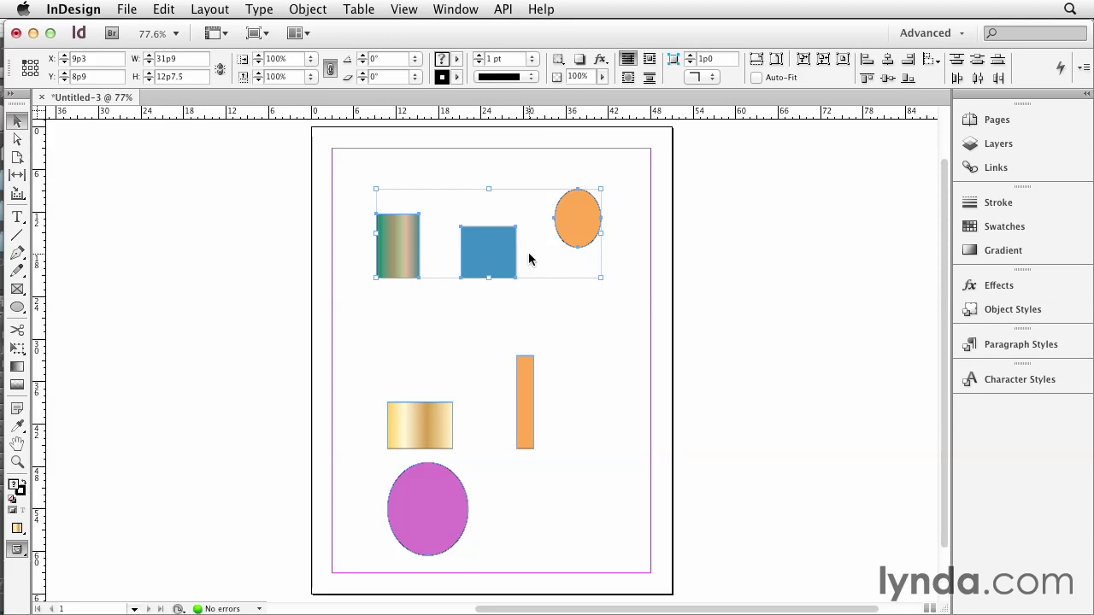
left_click(492, 256)
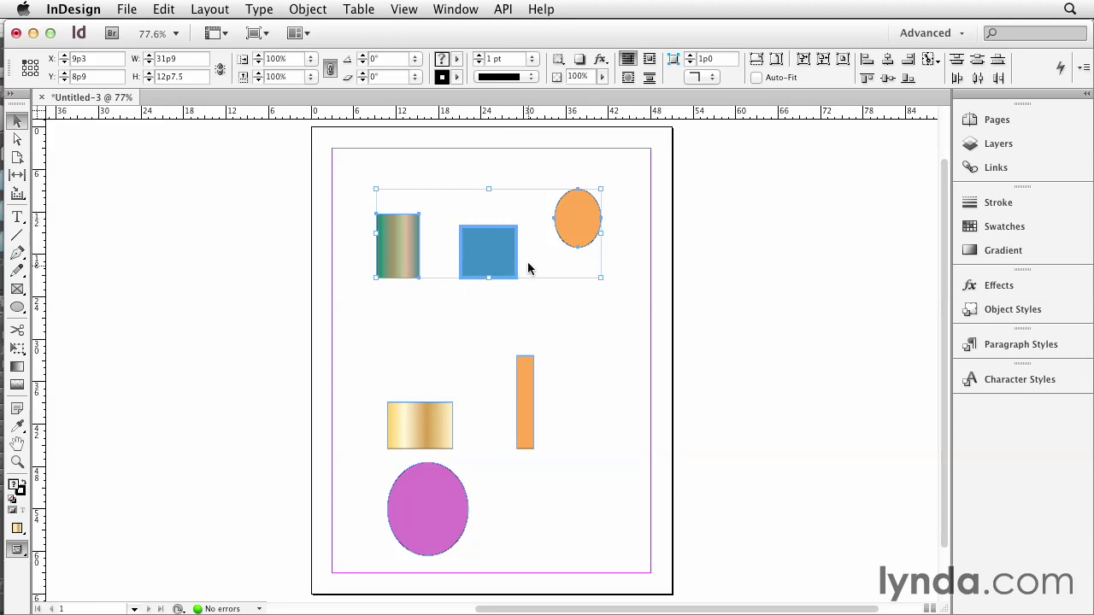
left_click(937, 63)
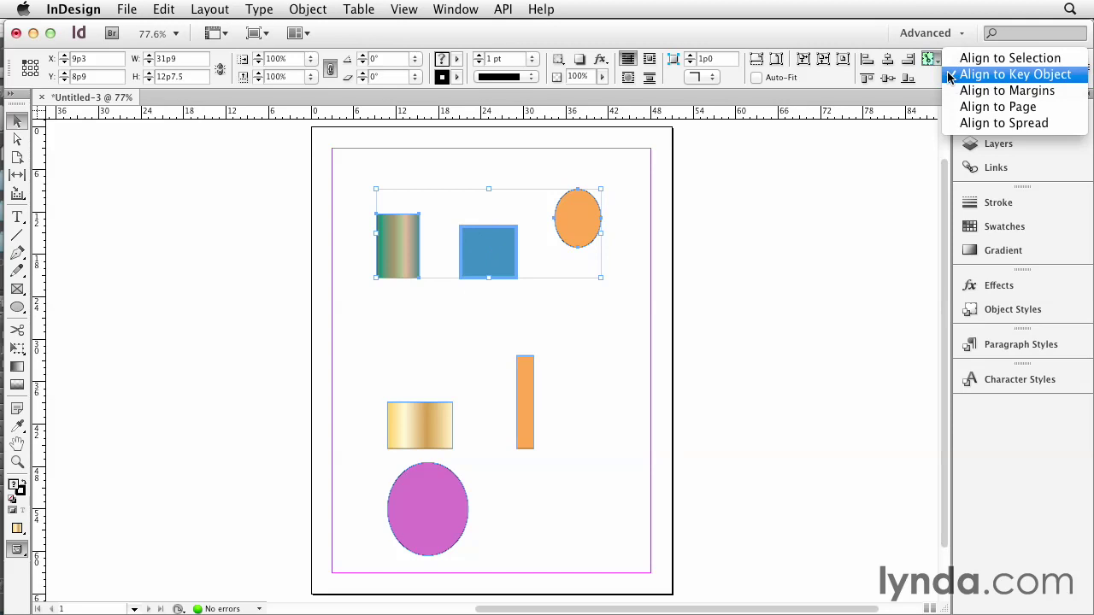
left_click(983, 74)
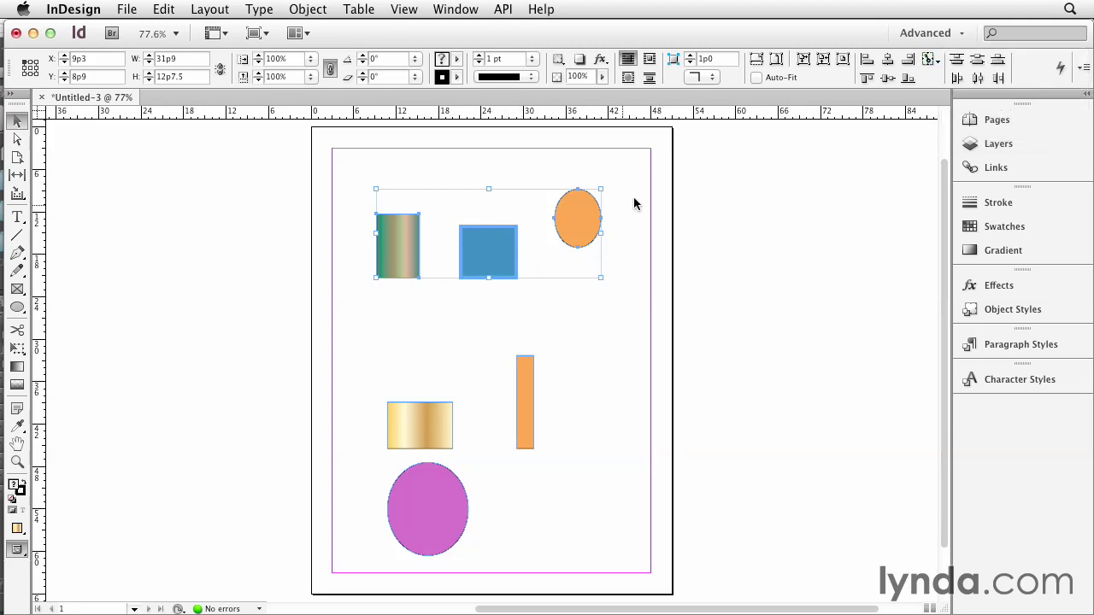
left_click(867, 77)
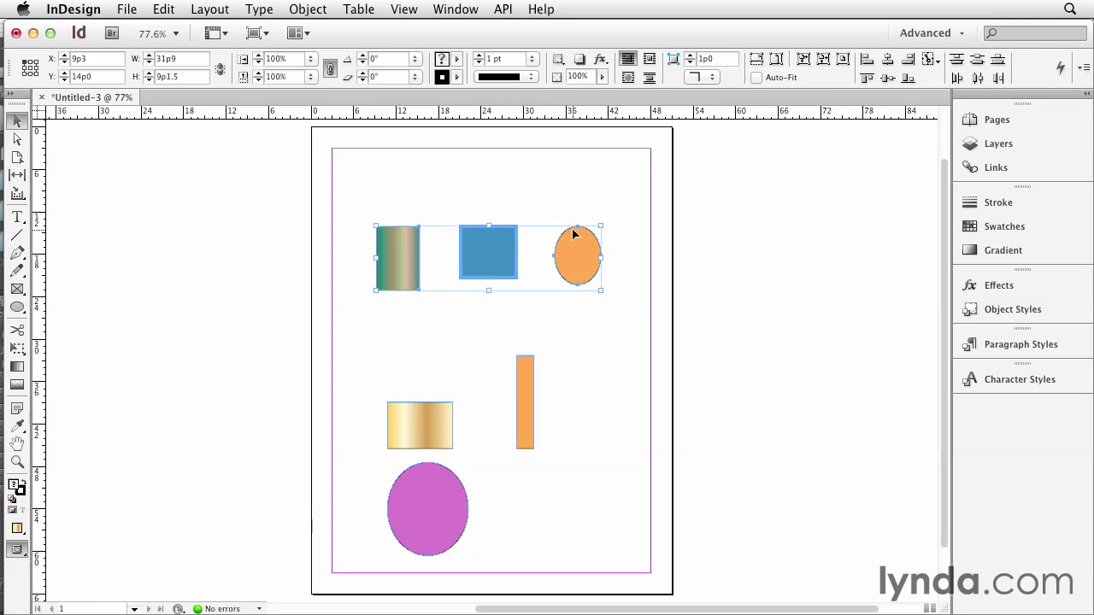
left_click(586, 314)
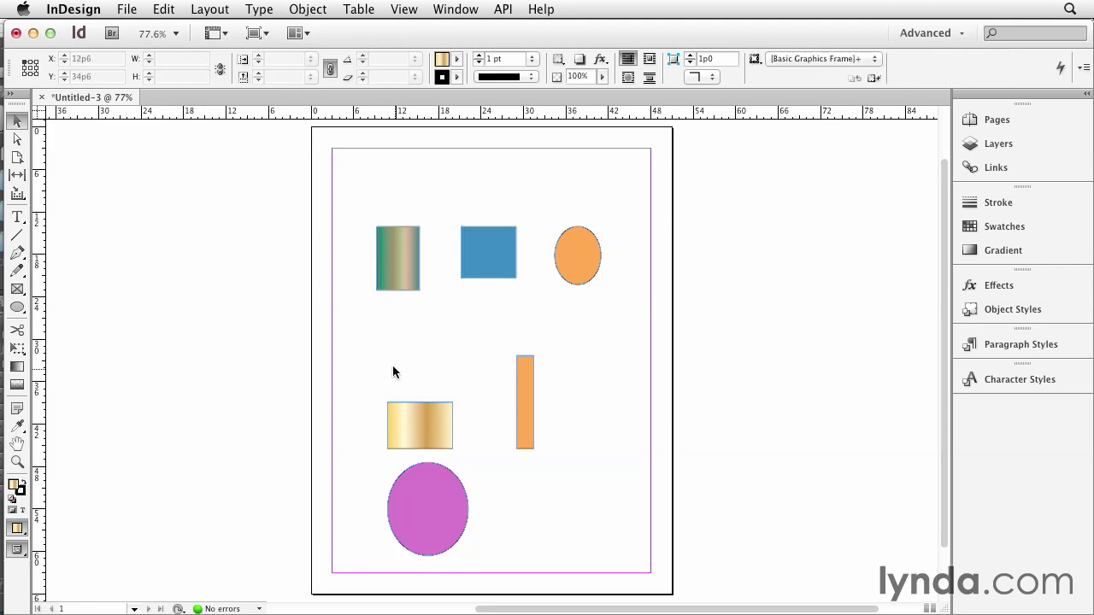
Step: Select the blue square, orange ellipse and tall orange bar, aligning to the margins
left_click_drag(492, 265, 508, 313)
left_click_drag(482, 202, 581, 367)
left_click(932, 60)
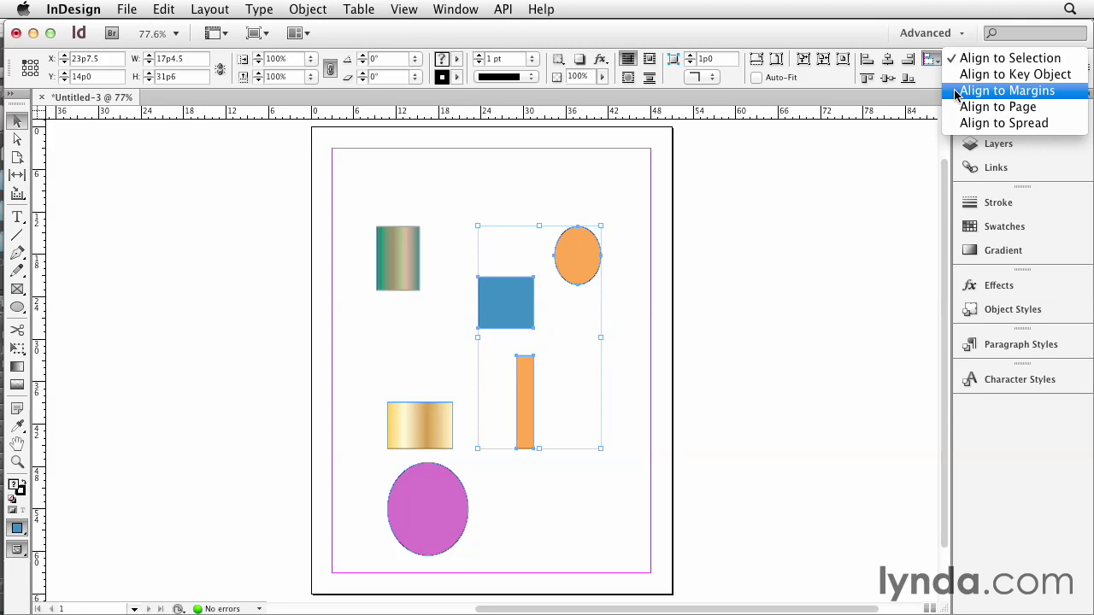
left_click(956, 91)
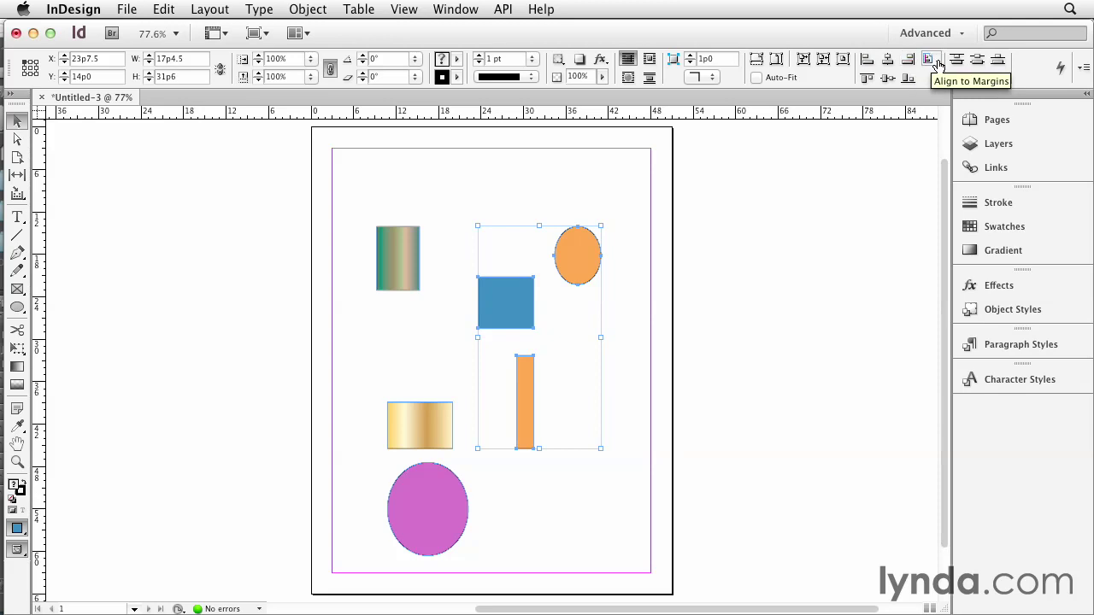
Step: Align the three shapes' right edges, then switch the alignment reference to the page
left_click(937, 62)
left_click(889, 58)
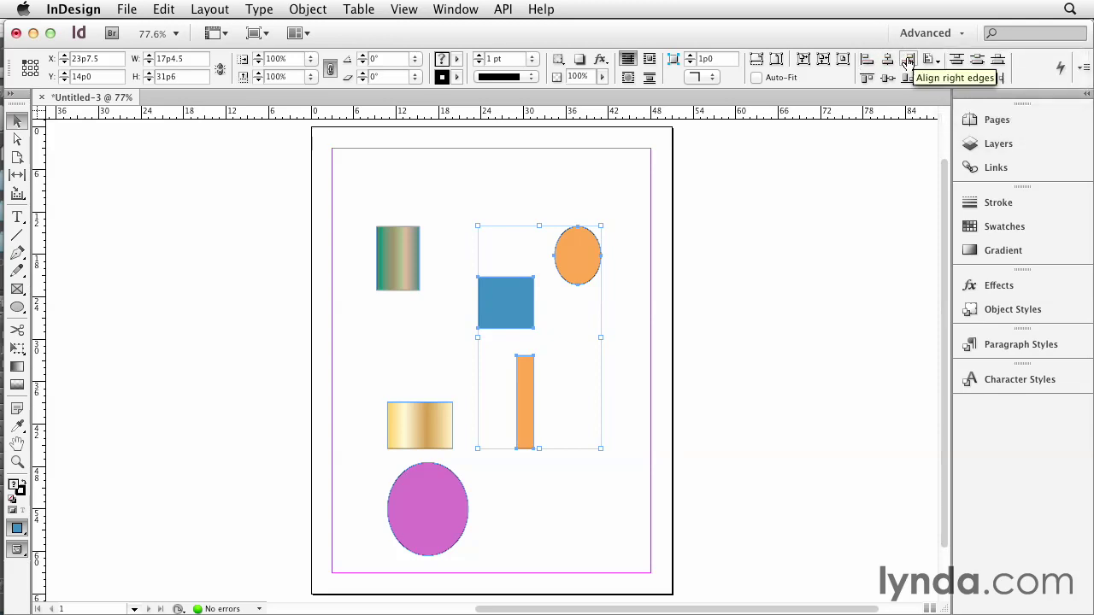
left_click(908, 61)
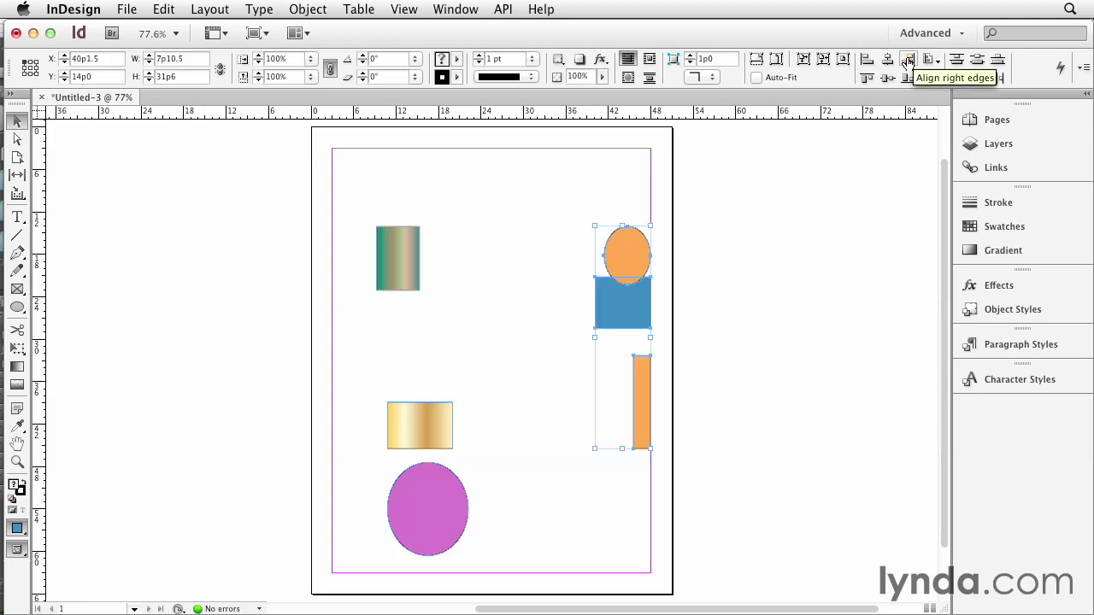
left_click(931, 60)
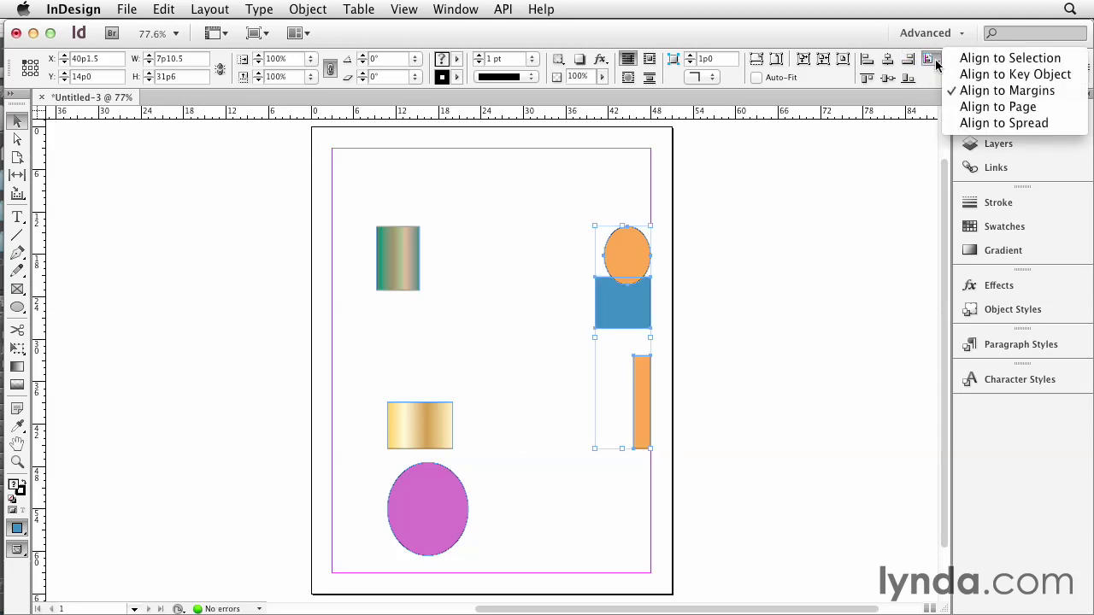
left_click(959, 108)
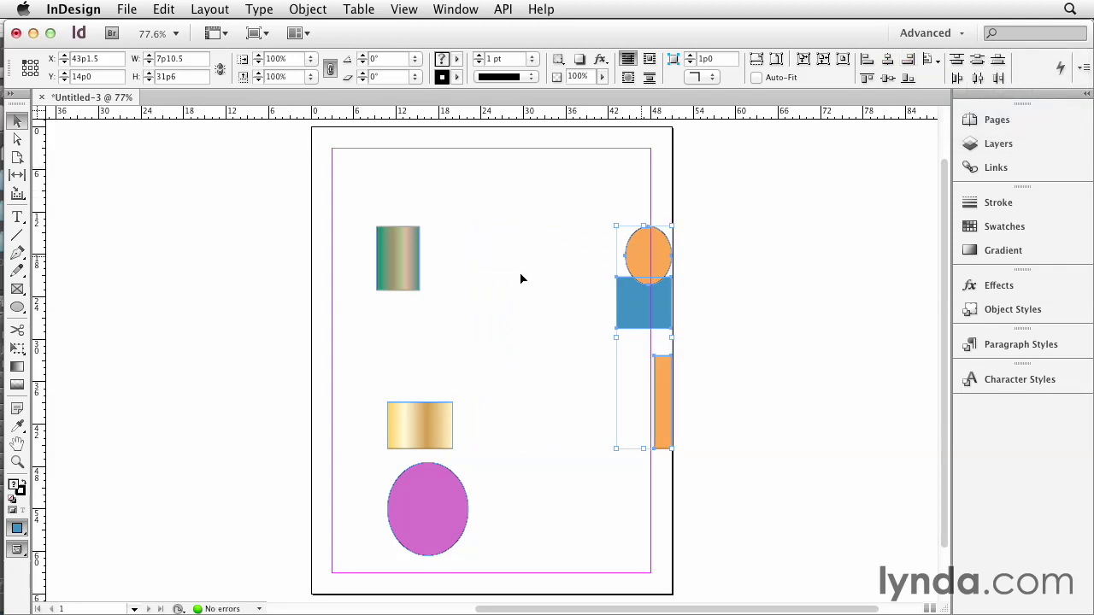
Step: Undo, restack the orange ellipse, blue rectangle and orange bar vertically, and select them
key("super+z")
left_click(540, 240)
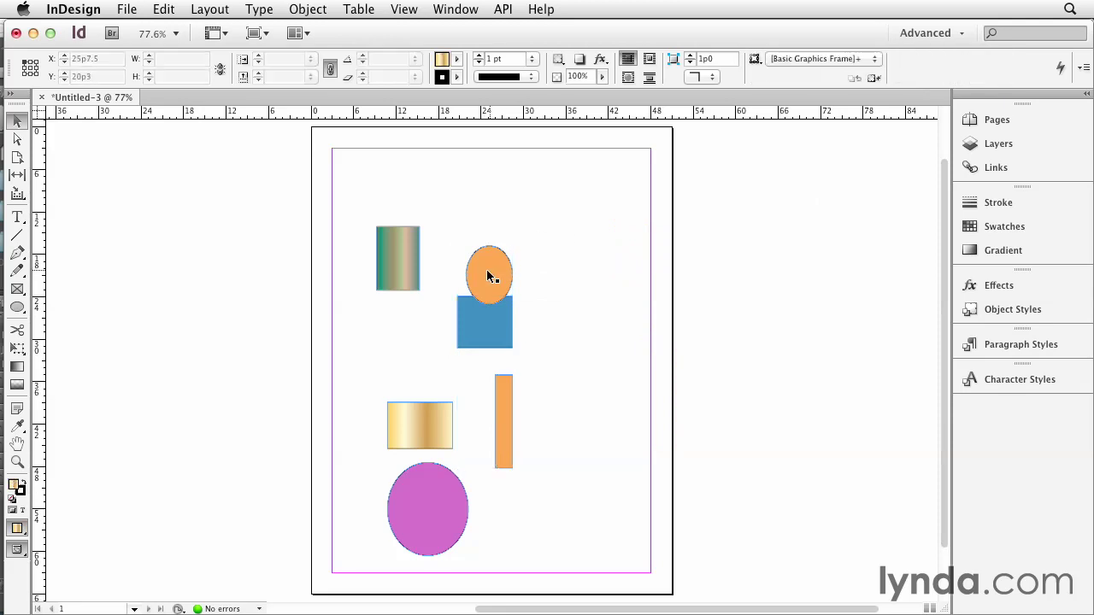
left_click_drag(485, 268, 514, 249)
left_click_drag(483, 322, 501, 313)
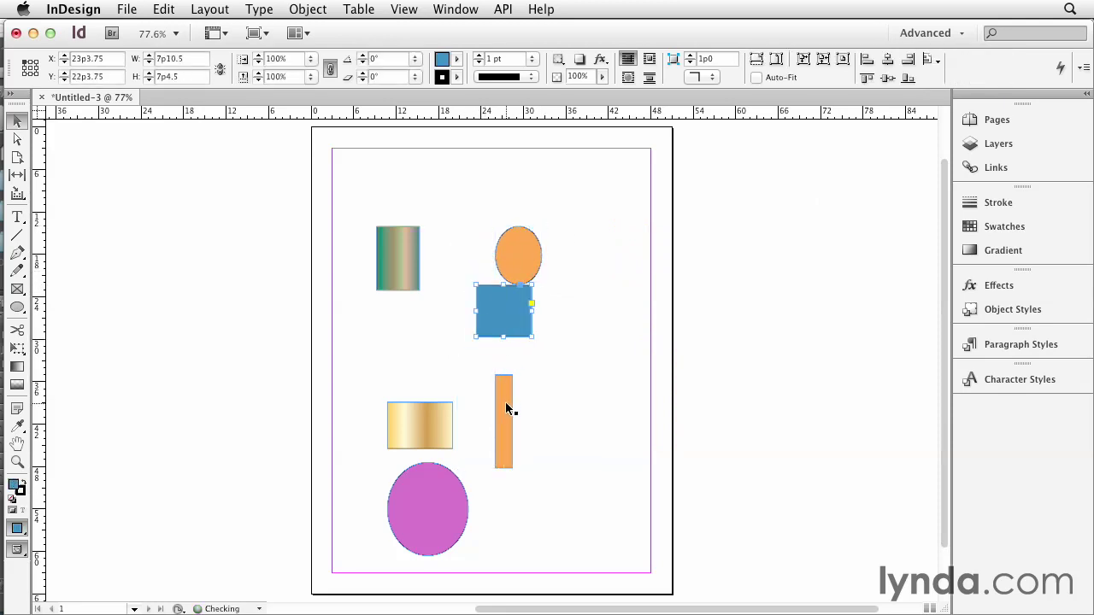
left_click_drag(507, 410, 535, 372)
left_click_drag(472, 192, 579, 426)
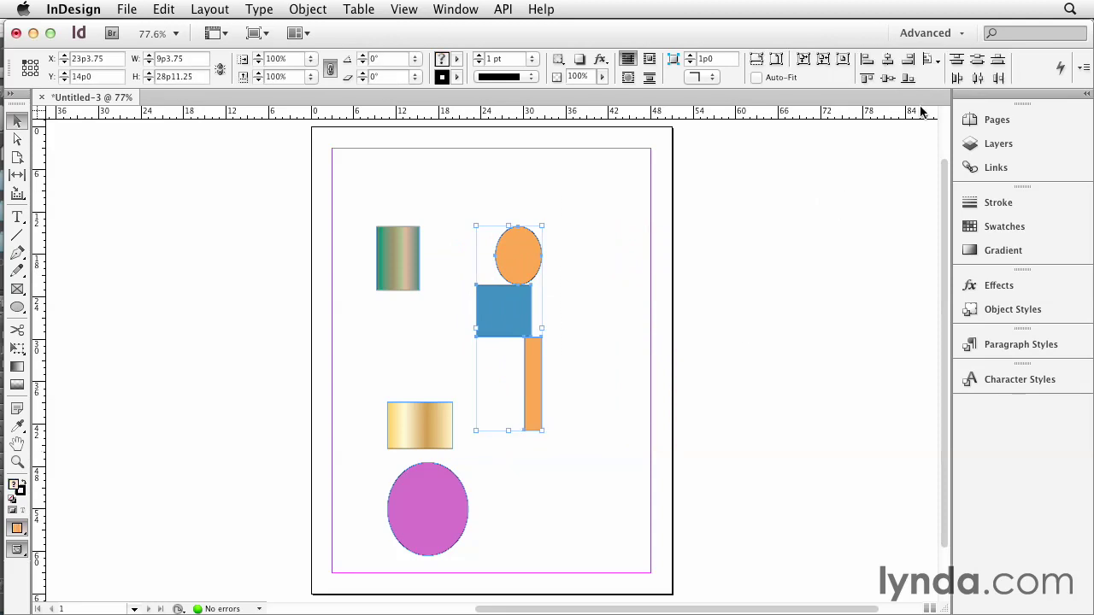
Step: Distribute the three shapes' top edges between the top and bottom margins
left_click(935, 62)
left_click(934, 62)
left_click(935, 61)
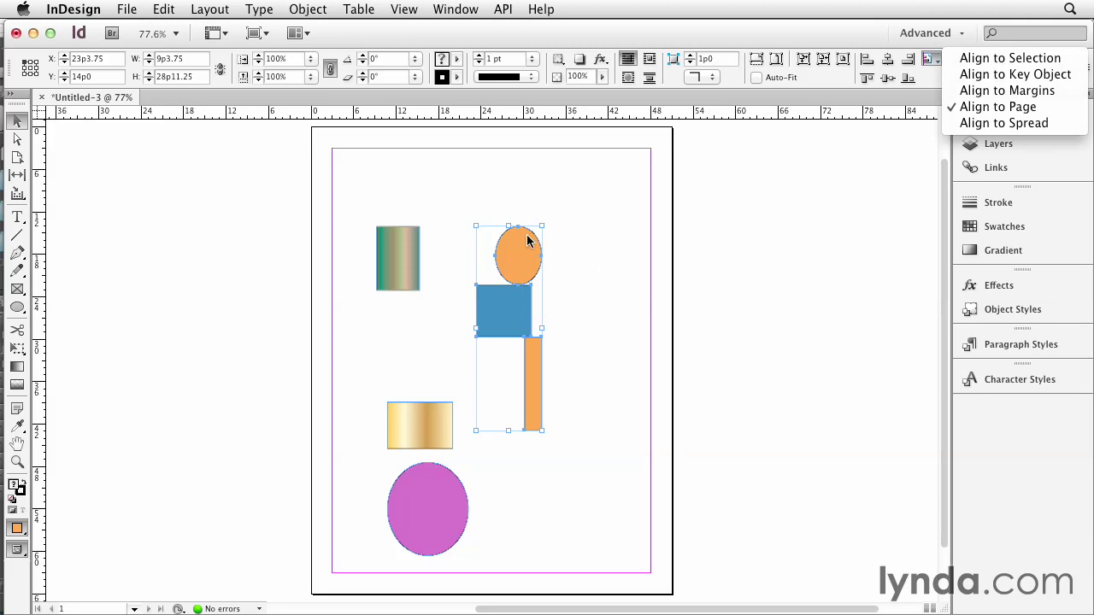
left_click(783, 243)
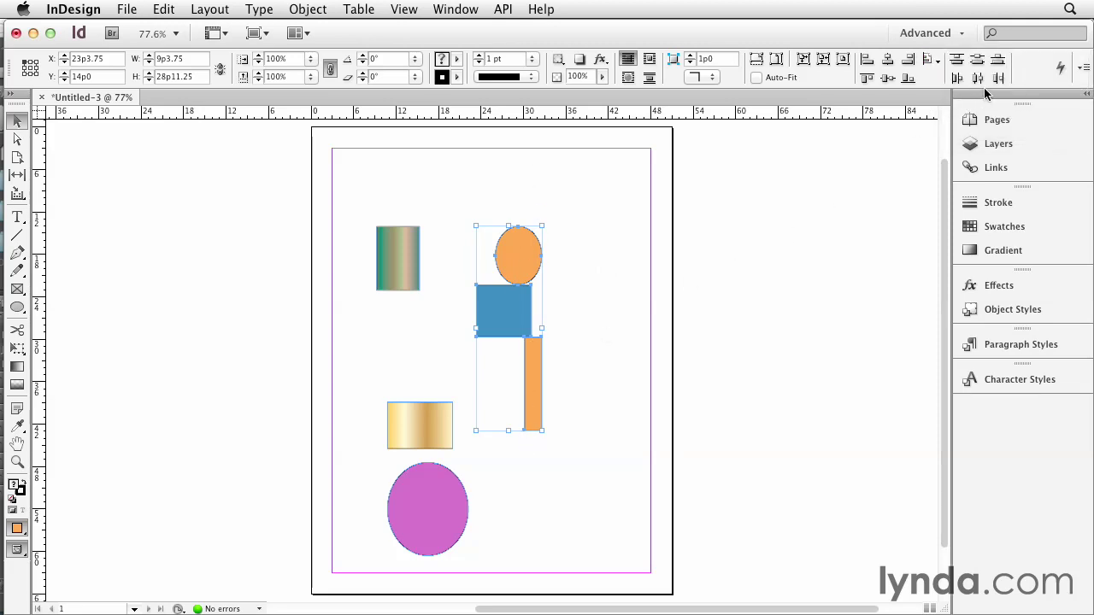
left_click(937, 67)
left_click(959, 93)
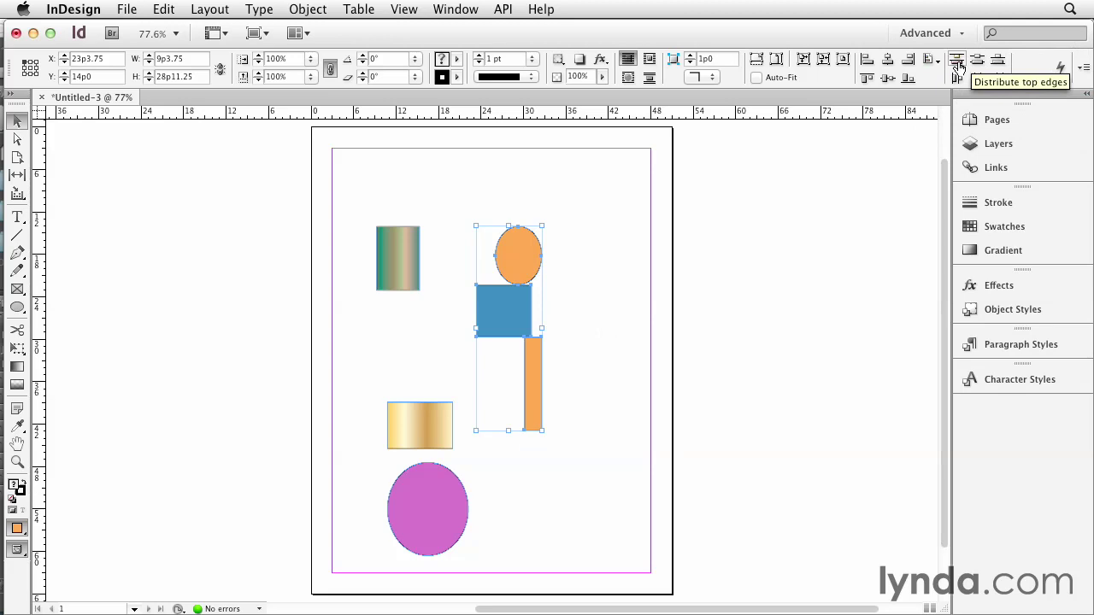
left_click(959, 68)
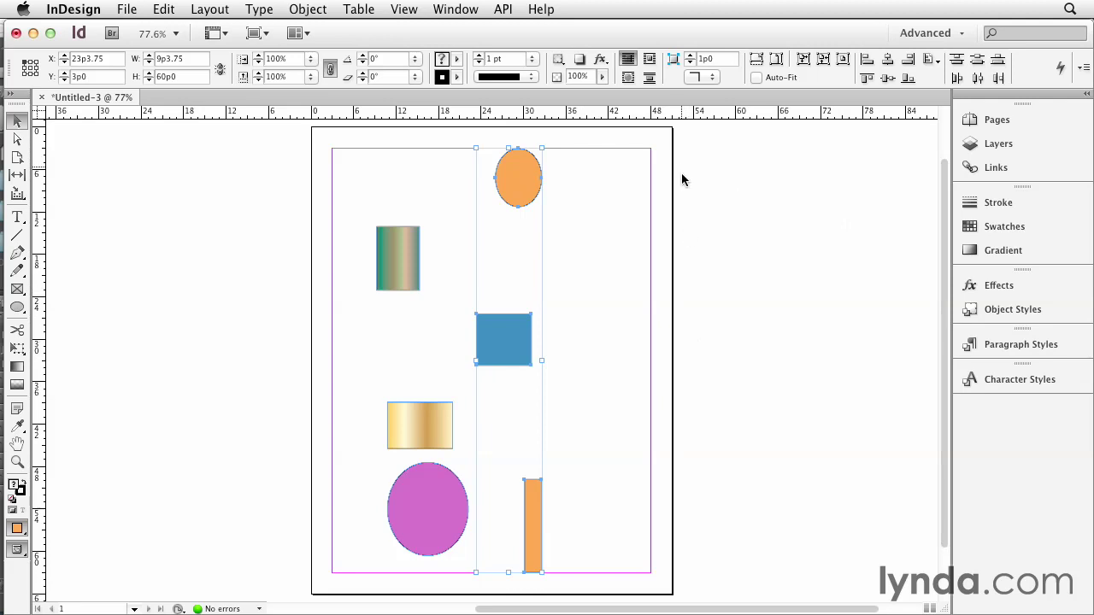
Step: Line up the gradient rectangle, orange ellipse, blue rectangle and orange bar across the top; raise the gold rectangle
left_click(629, 282)
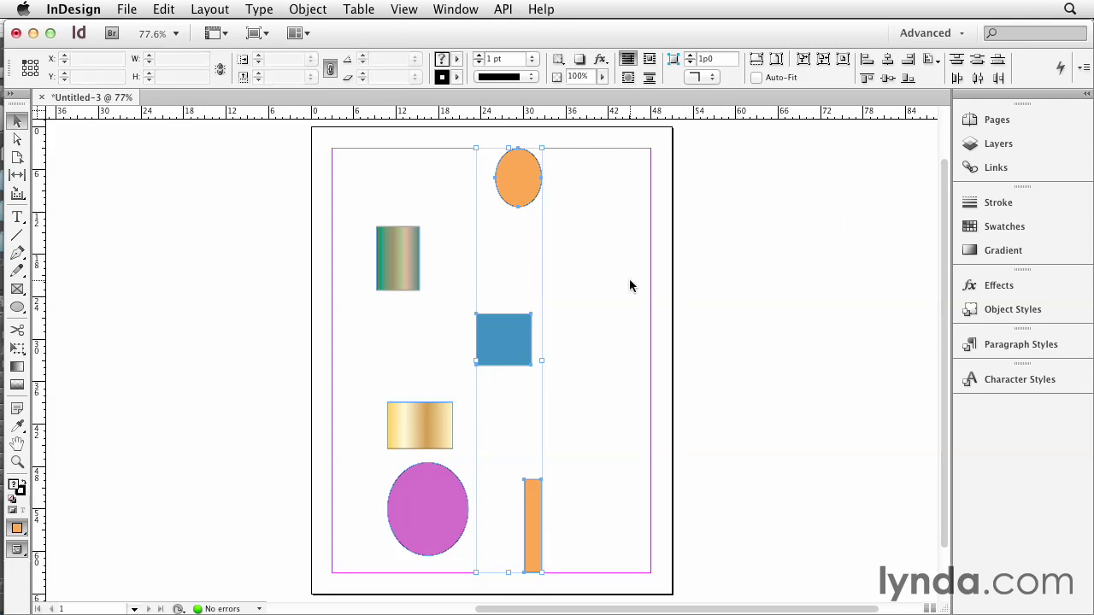
left_click_drag(399, 262, 377, 214)
left_click_drag(536, 191, 454, 232)
left_click_drag(517, 338, 542, 214)
left_click_drag(428, 415, 411, 350)
left_click_drag(536, 541, 571, 234)
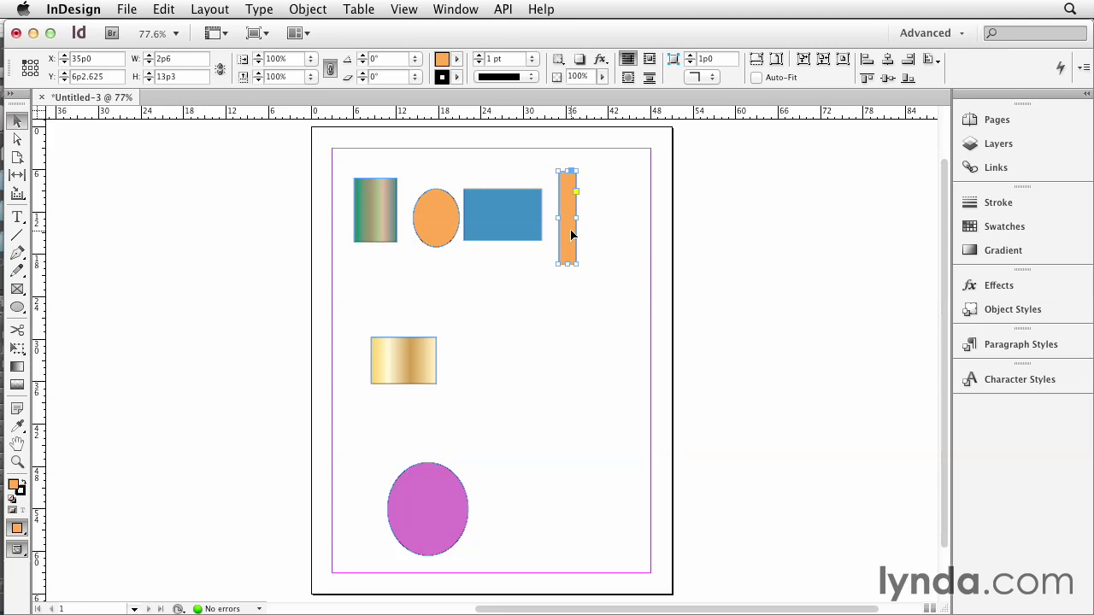
Step: Show the Align panel from Window > Object & Layout and select the four top-row shapes
left_click(440, 8)
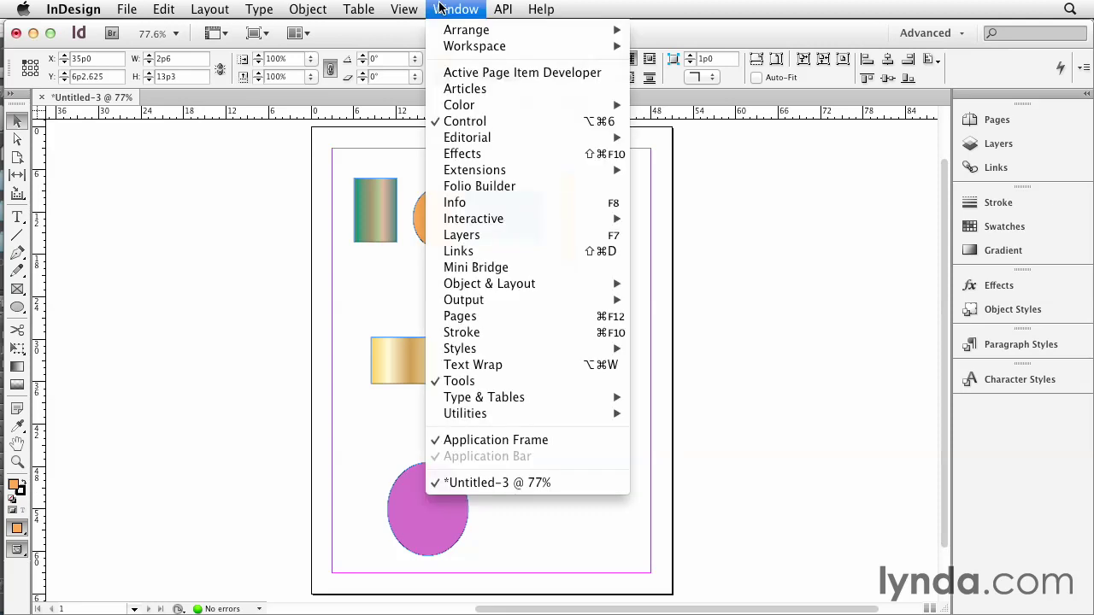
mouse_move(516, 284)
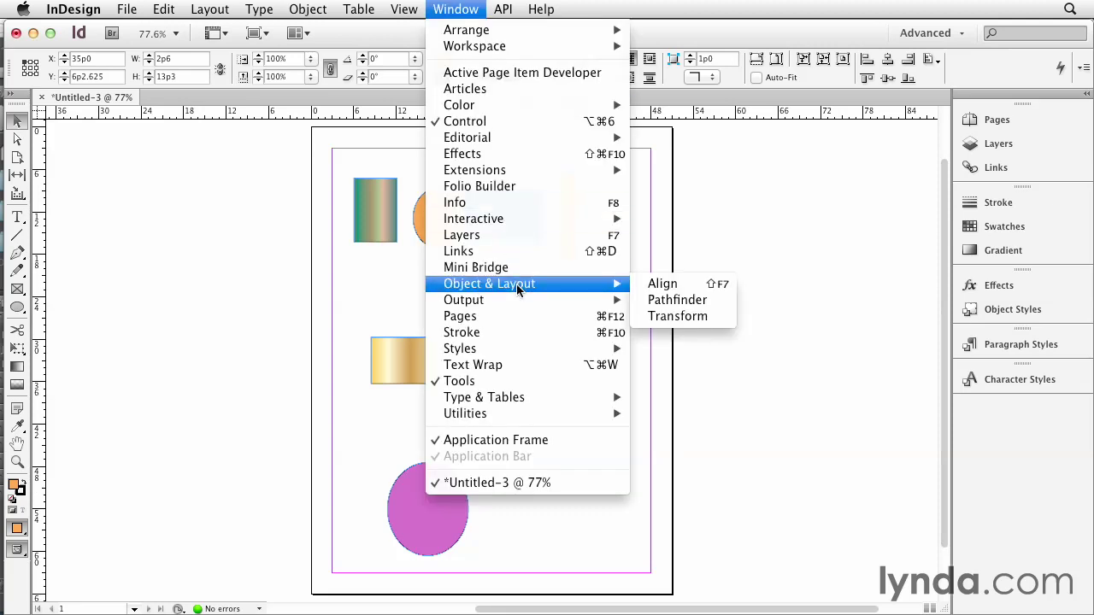
left_click(651, 287)
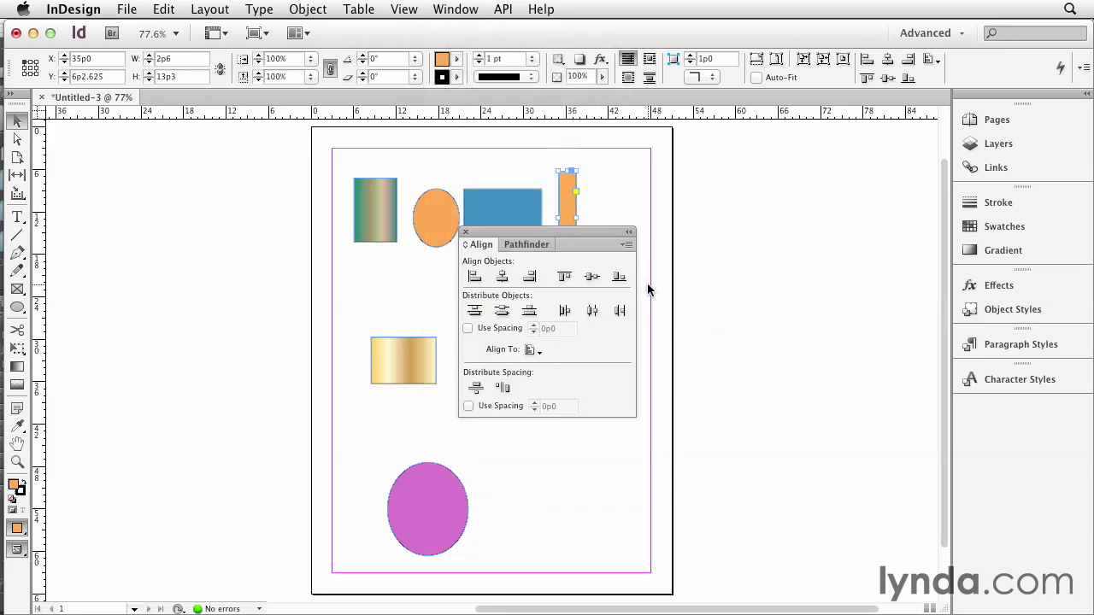
left_click_drag(558, 228, 775, 155)
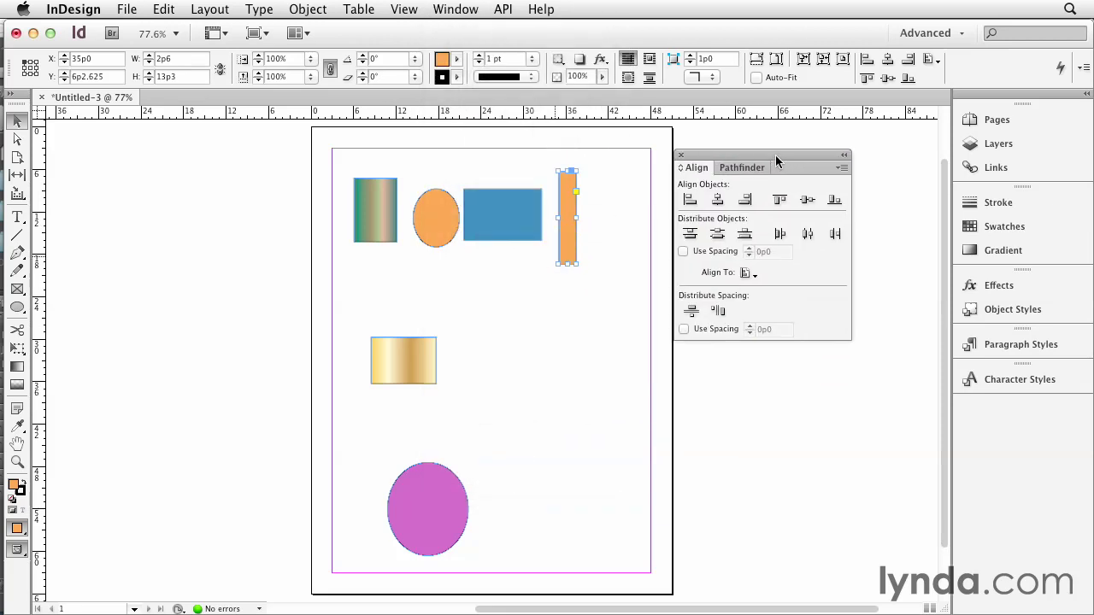
left_click(541, 321)
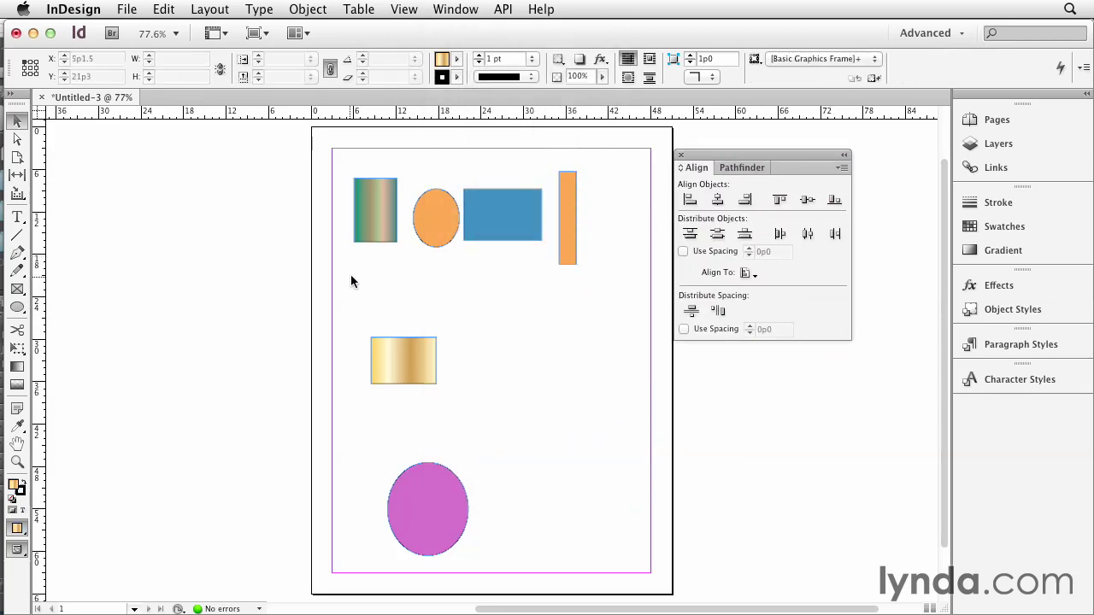
left_click_drag(356, 274, 613, 166)
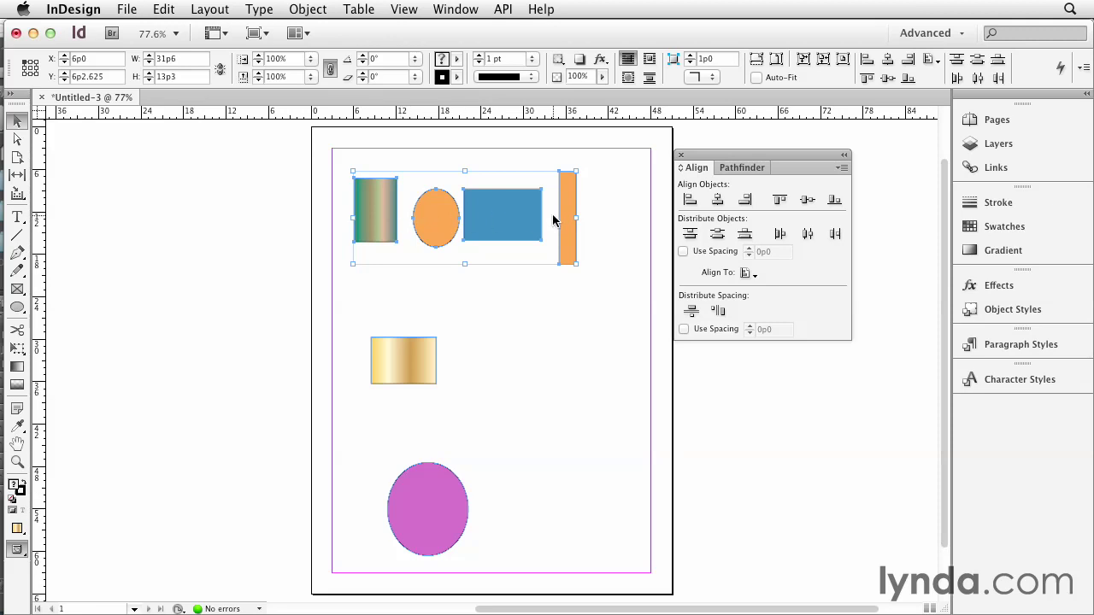
Step: Distribute the four shapes horizontally with Use Spacing set to 3 picas
left_click(705, 328)
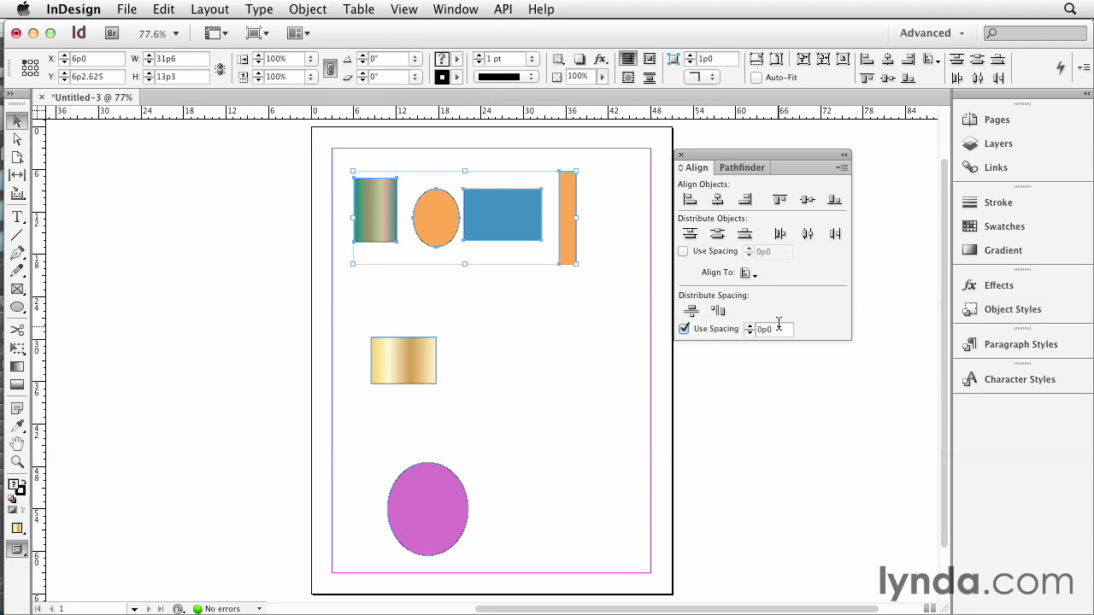
double_click(770, 330)
type("3")
left_click(718, 312)
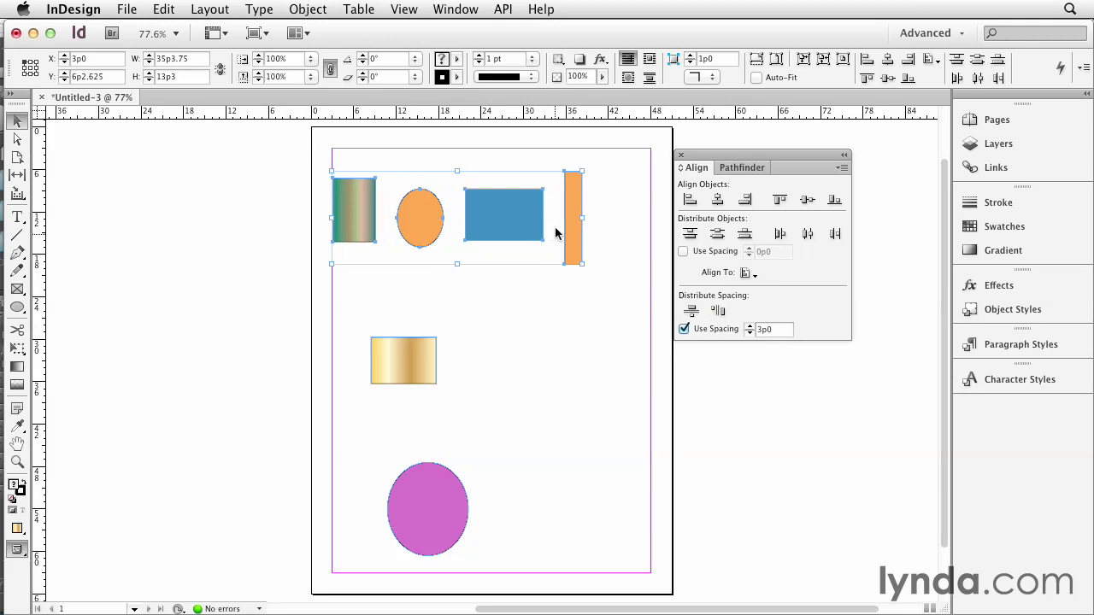